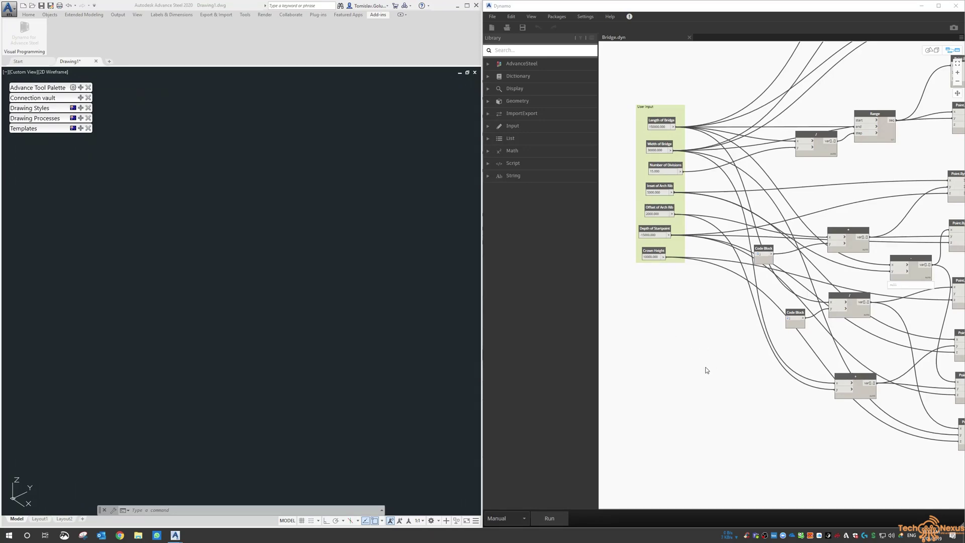
- Adjust the spacing of the seven bridge parameter nodes in the User Input group, from Length of Bridge to Crown Height
middle_drag(725, 341, 719, 348)
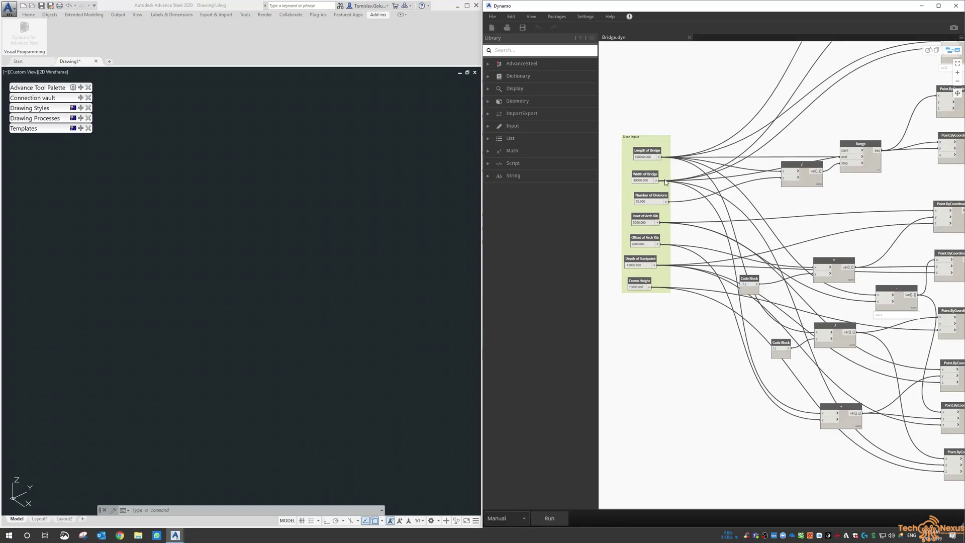
scroll(623, 191, up, 2)
middle_drag(623, 191, 634, 191)
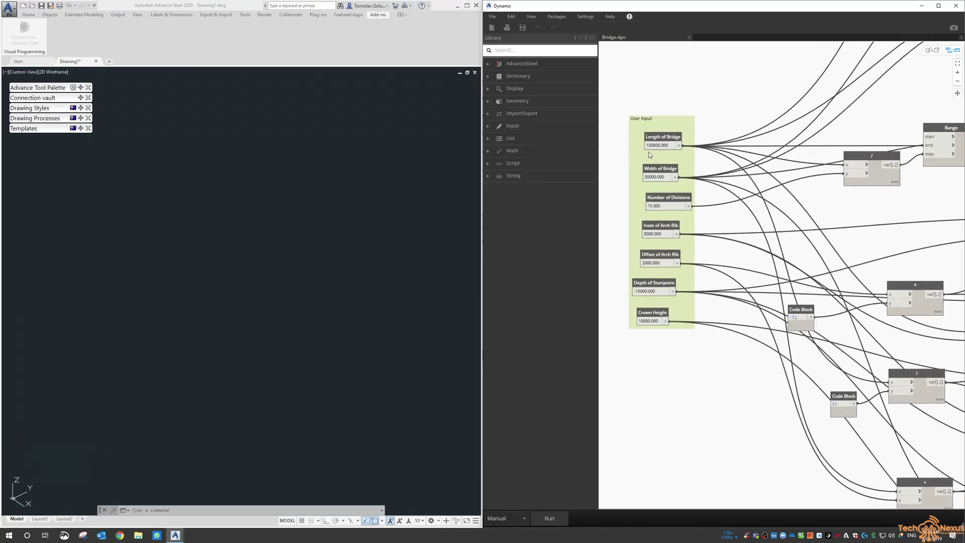
drag(660, 141, 656, 136)
drag(658, 171, 656, 161)
drag(668, 199, 668, 192)
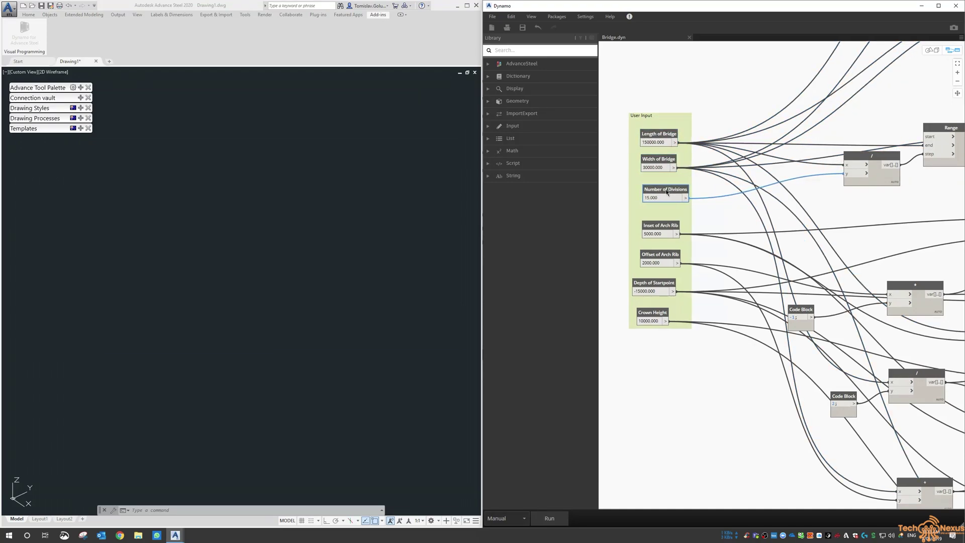
drag(671, 229, 669, 250)
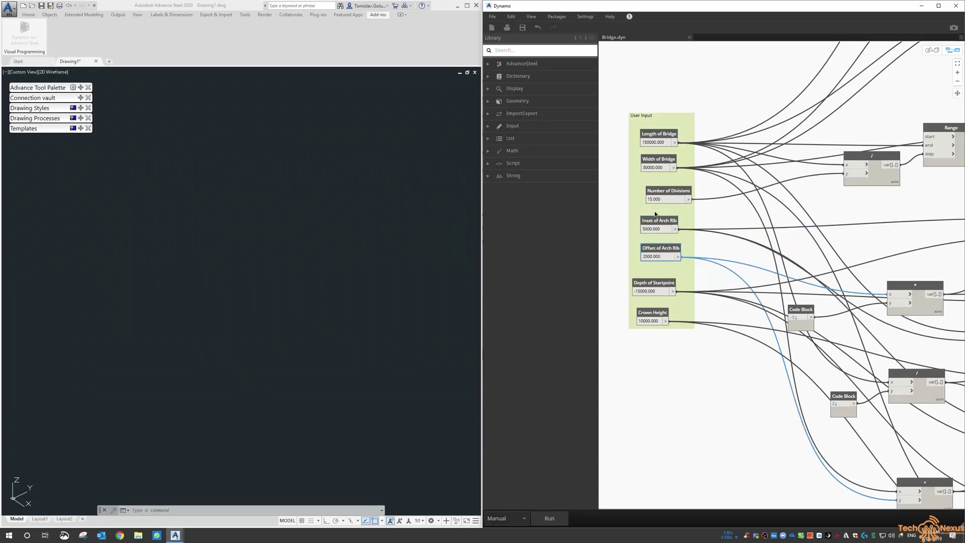
drag(659, 284, 656, 282)
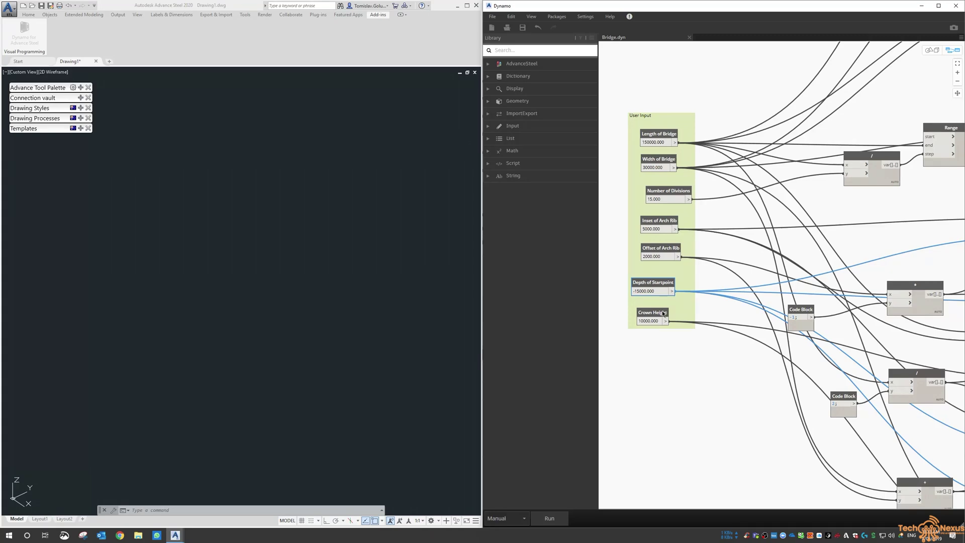
drag(654, 316, 655, 313)
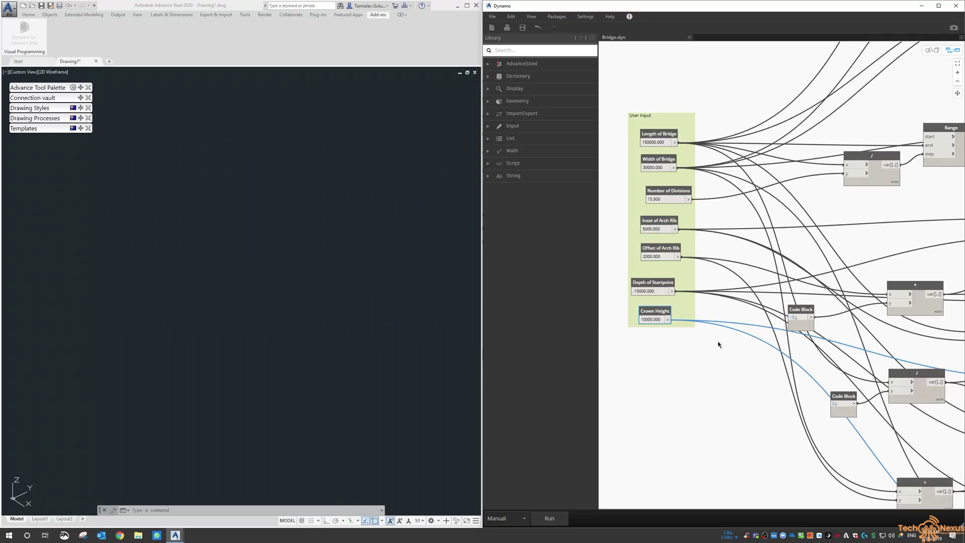
- Check the upper column of Point.ByCoordinates nodes and shift its two lowest nodes slightly up and outward
scroll(692, 320, down, 2)
middle_drag(928, 199, 772, 342)
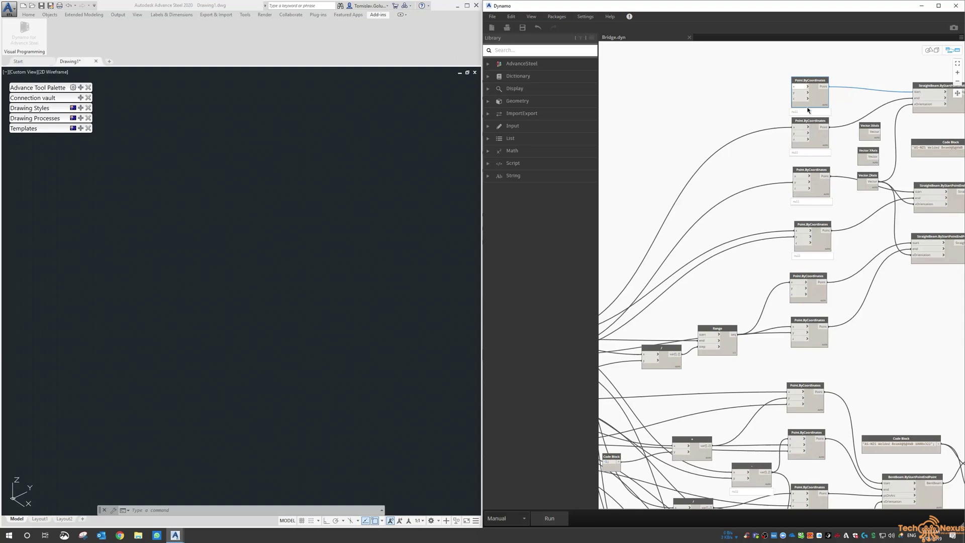
click(810, 122)
click(812, 196)
click(810, 227)
drag(808, 278, 813, 272)
drag(814, 321, 818, 318)
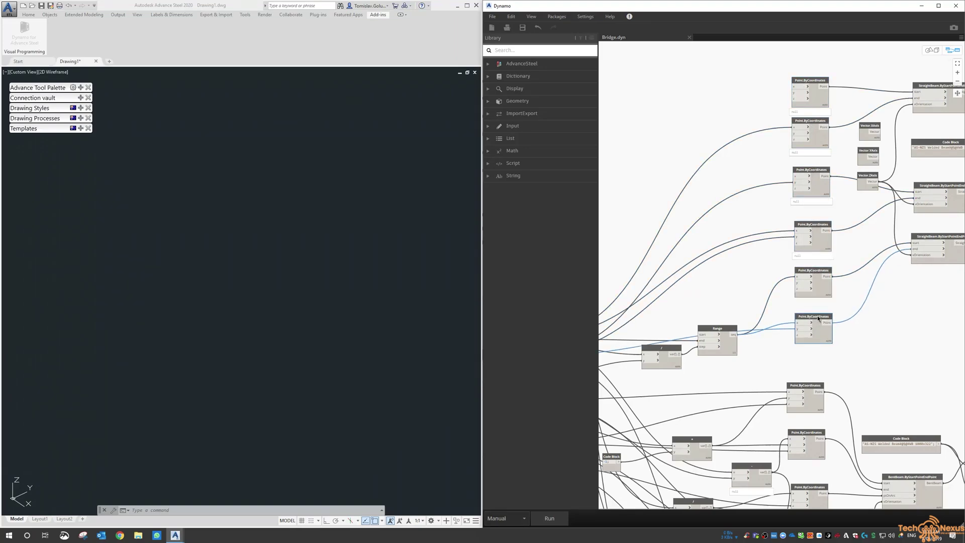
- Move the Range node and the division node feeding it slightly down in the graph
middle_drag(764, 360, 738, 202)
drag(738, 202, 745, 219)
drag(673, 223, 674, 246)
- Nudge the lower BentBeam.ByStartPointEndPoint node slightly away from its point nodes
middle_drag(750, 281, 687, 184)
mouse_move(829, 238)
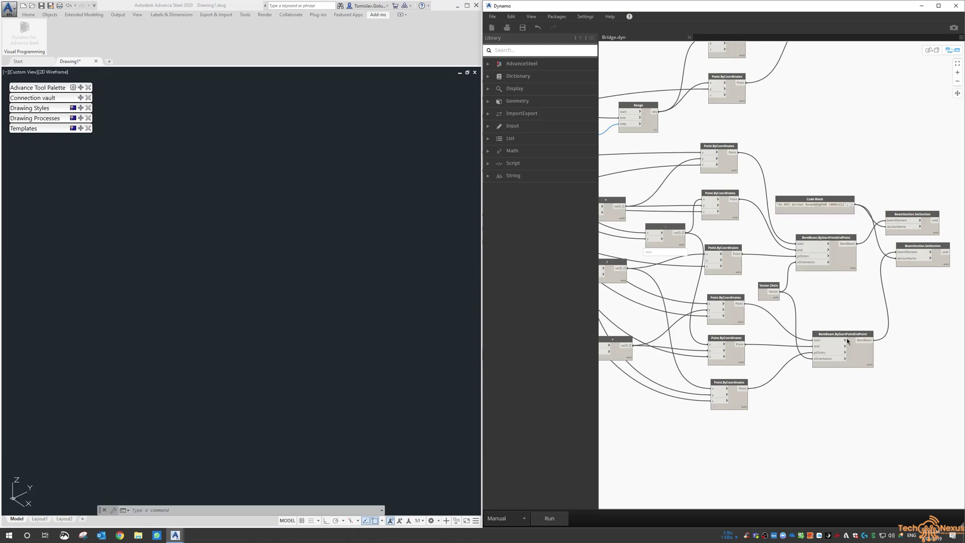
drag(848, 336, 853, 335)
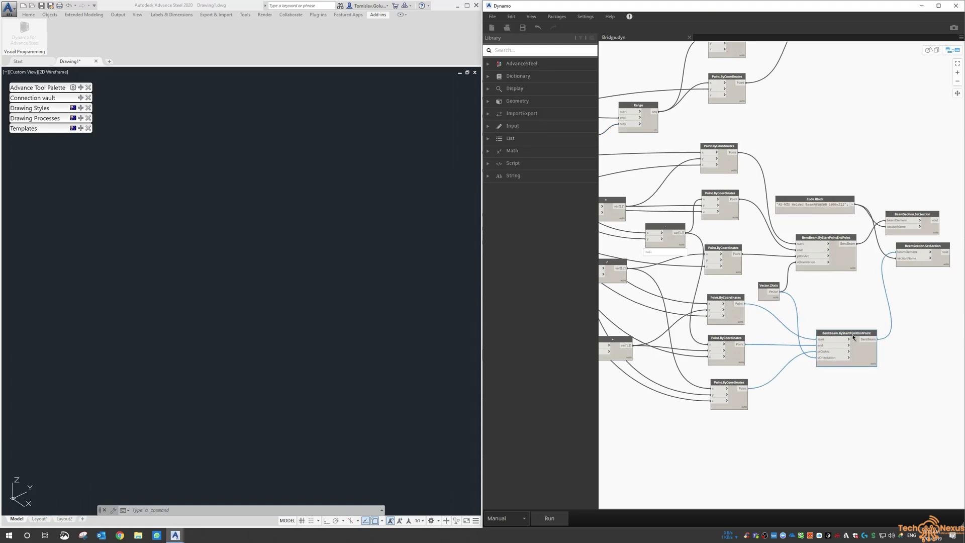
- Find ByStartPointEndPoint among the AdvanceSteel bent beam nodes in the library and read its description of inputs and output
click(488, 64)
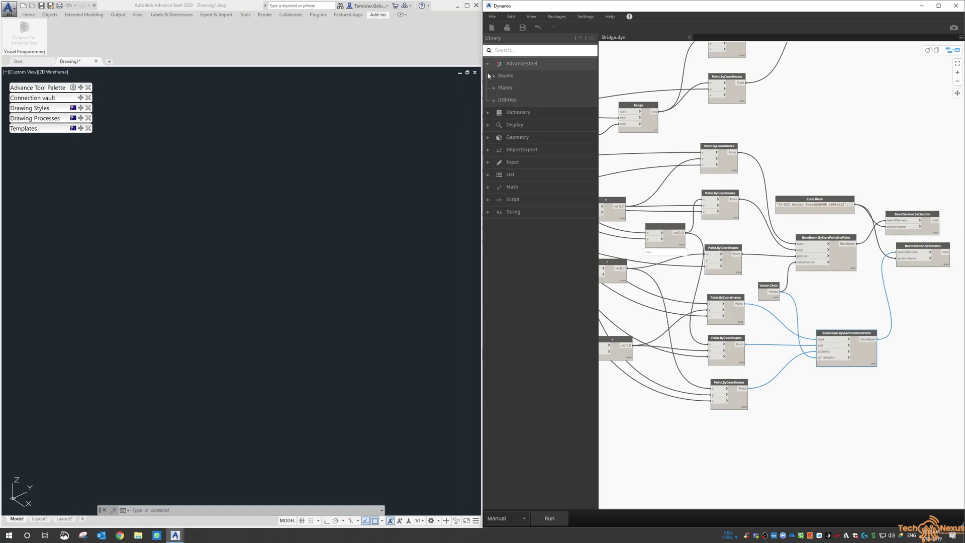
click(493, 77)
click(496, 88)
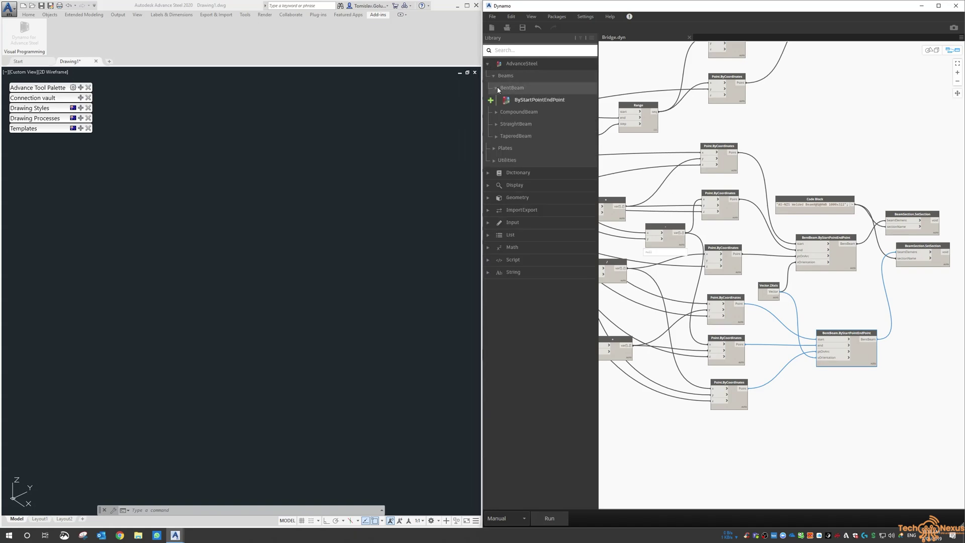
mouse_move(525, 100)
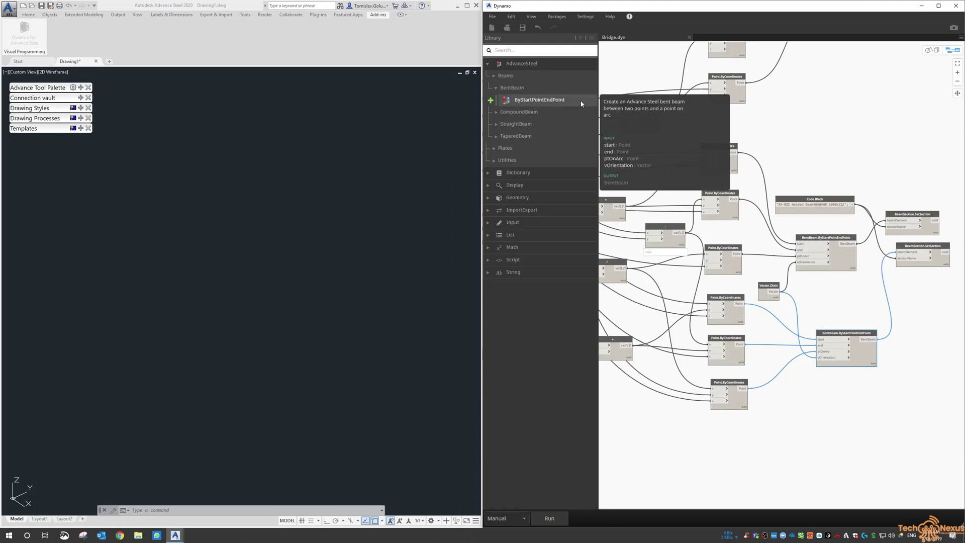
click(829, 180)
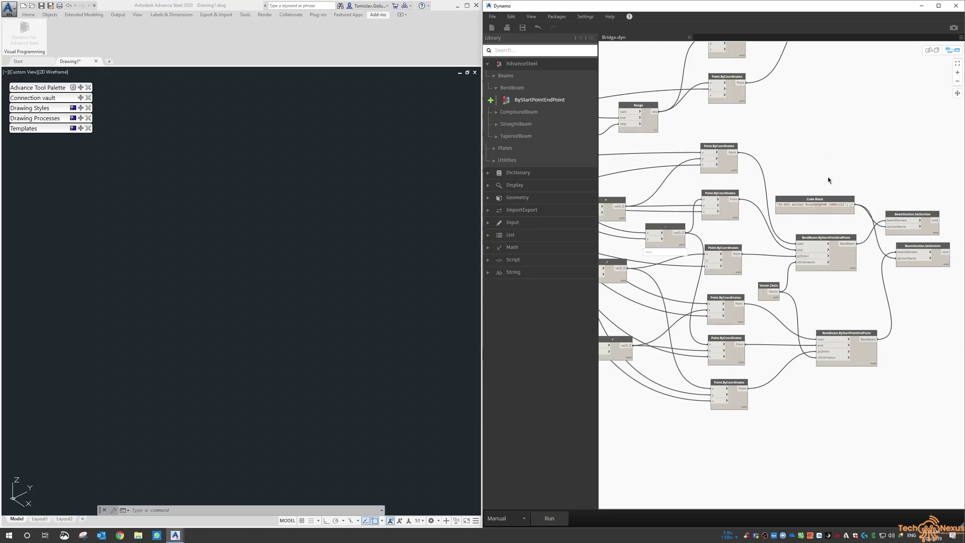
- Place the section code block between the two BentBeam nodes and space the two BeamSection.SetSection nodes farther out beside them
click(823, 240)
drag(823, 201, 829, 201)
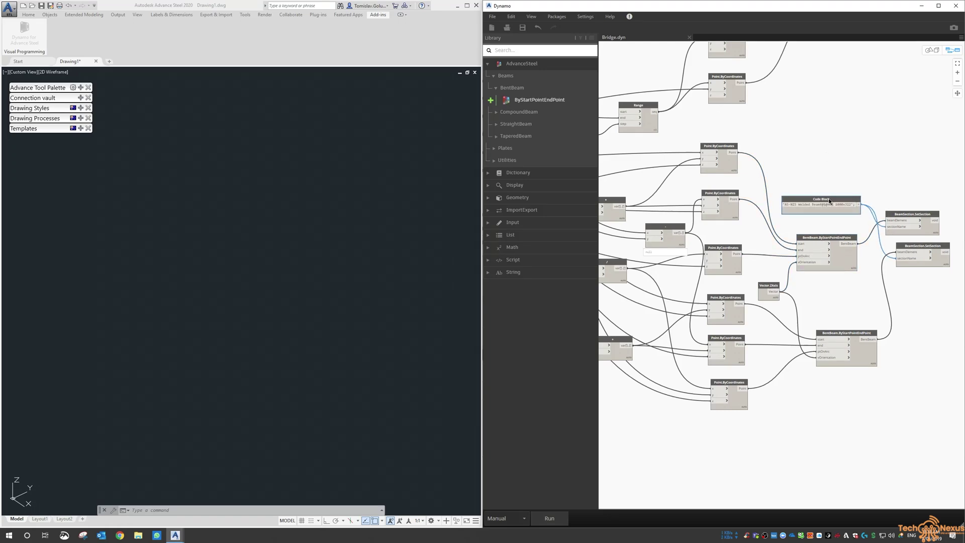
drag(905, 220, 926, 205)
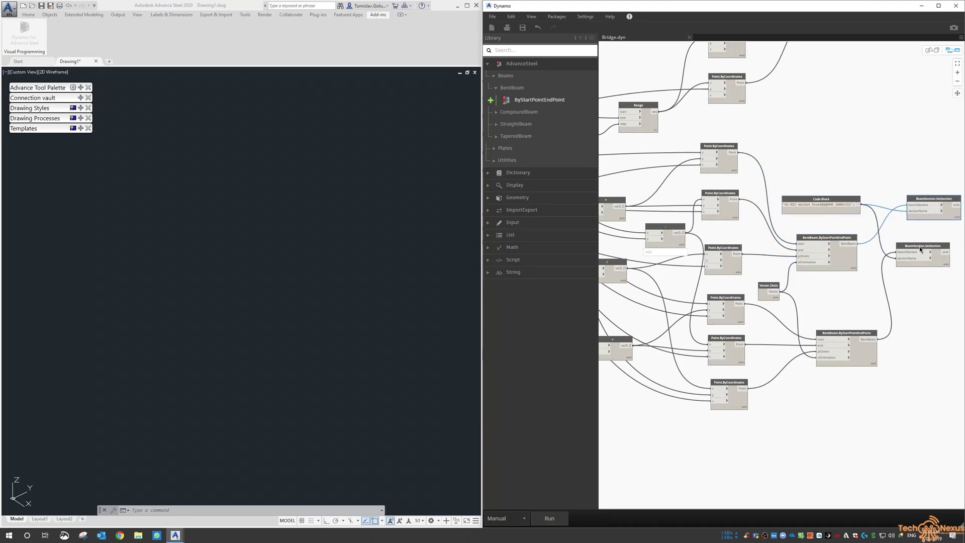
drag(920, 248, 939, 246)
drag(831, 199, 849, 282)
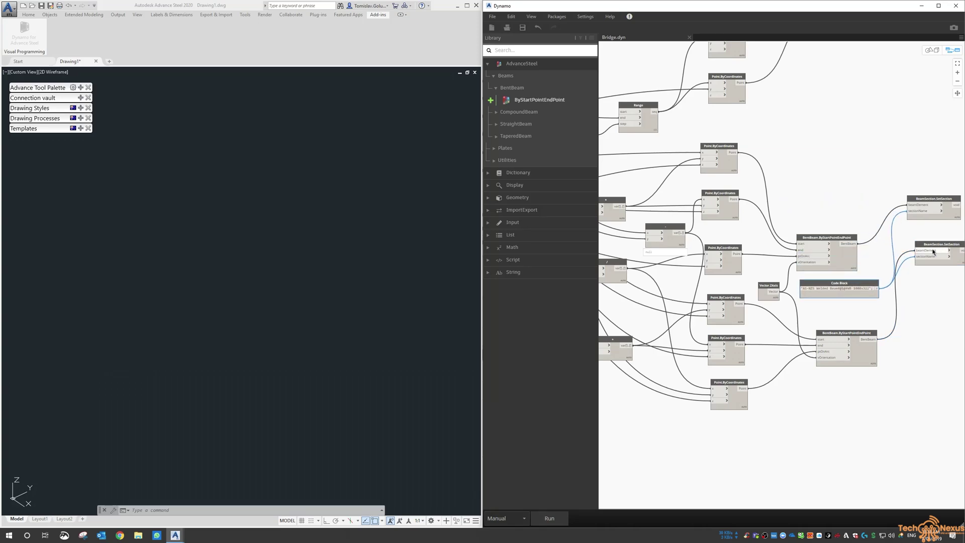
drag(933, 251, 950, 285)
- Trace the inputs of the arch Point.ByCoordinates nodes and move the lowest math node farther from them
middle_drag(735, 240, 866, 231)
scroll(762, 252, left, 4)
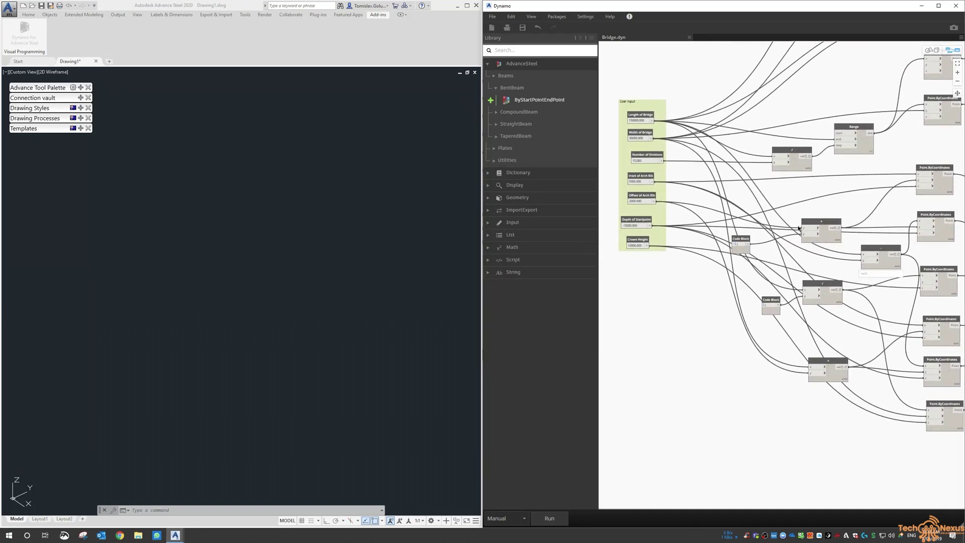
scroll(813, 197, right, 2)
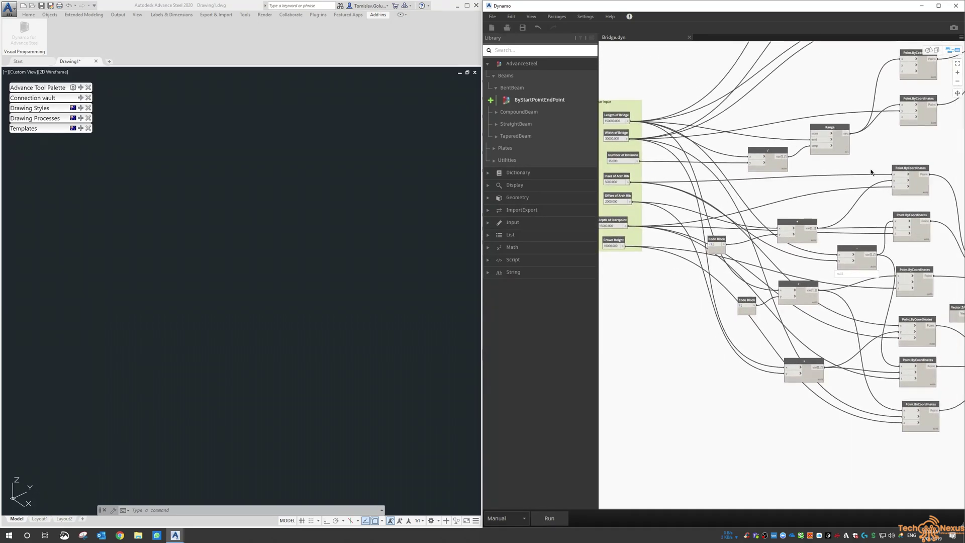
click(912, 215)
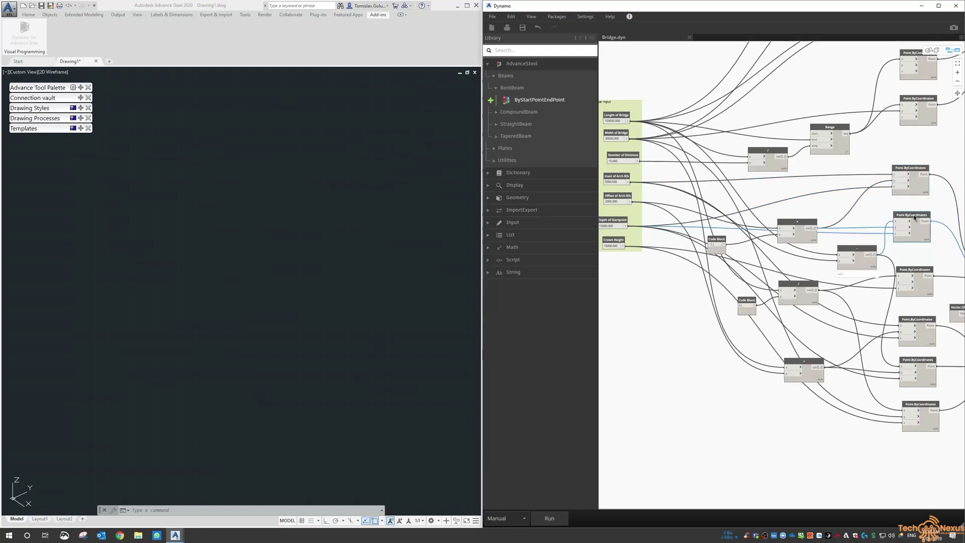
click(918, 321)
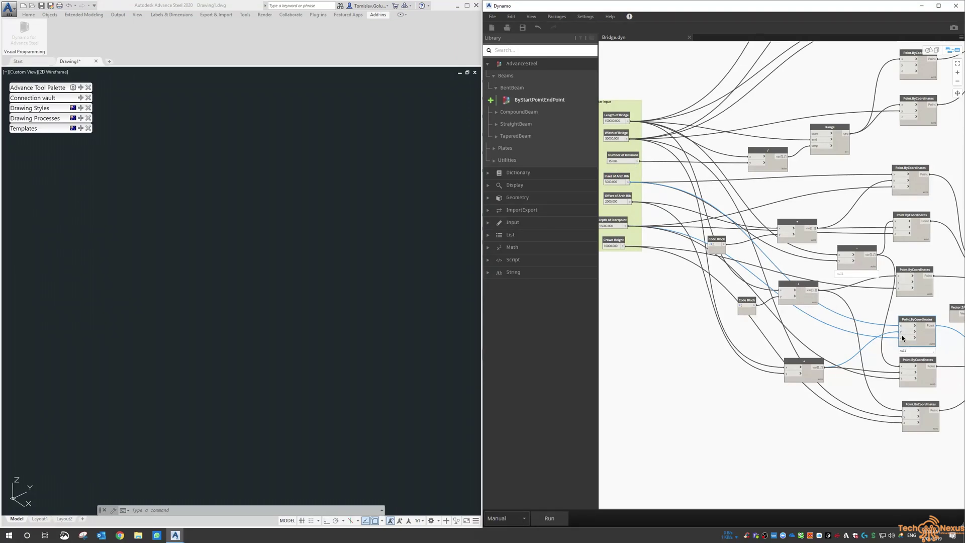
drag(806, 360, 755, 379)
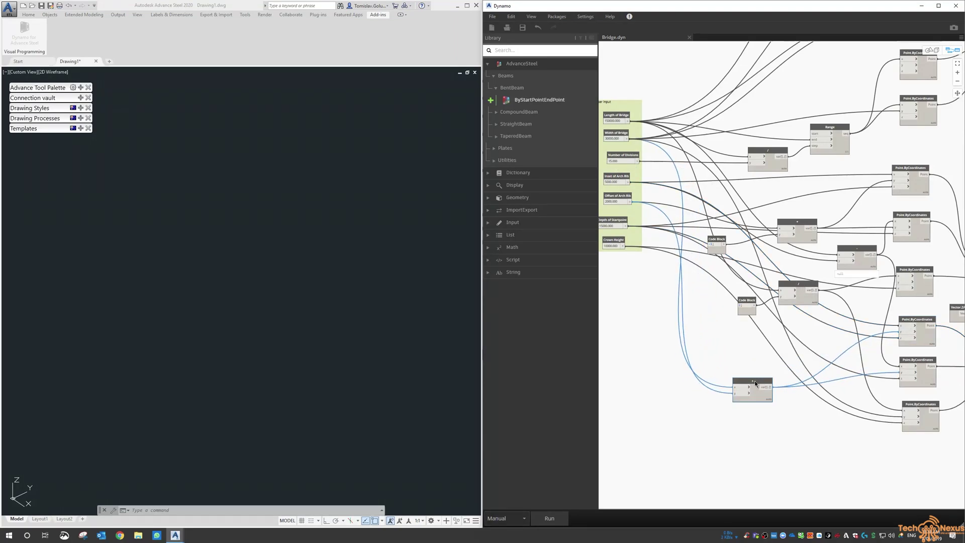
- Review the bent beam section of the graph and run the Bridge.dyn graph
middle_drag(837, 342, 691, 352)
middle_drag(863, 300, 779, 284)
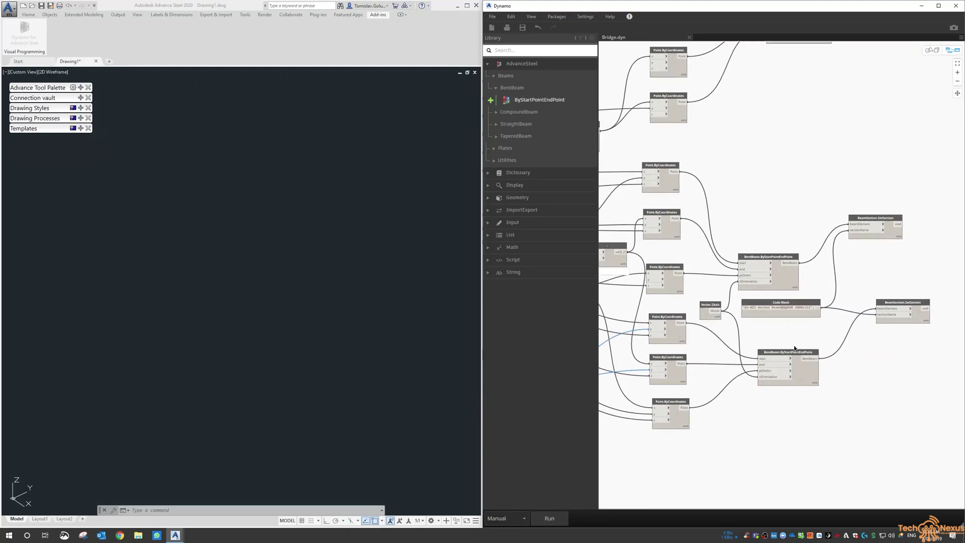
middle_drag(792, 112, 782, 209)
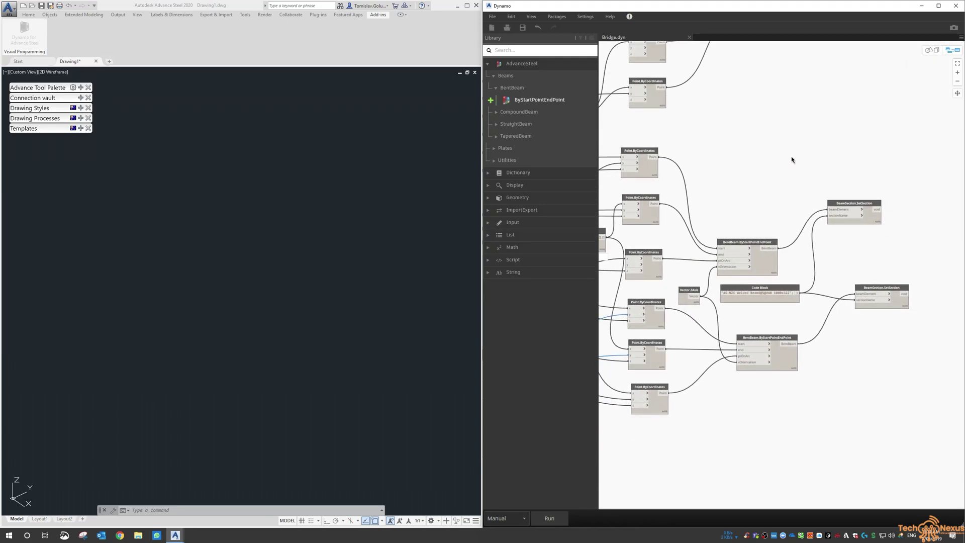
click(549, 518)
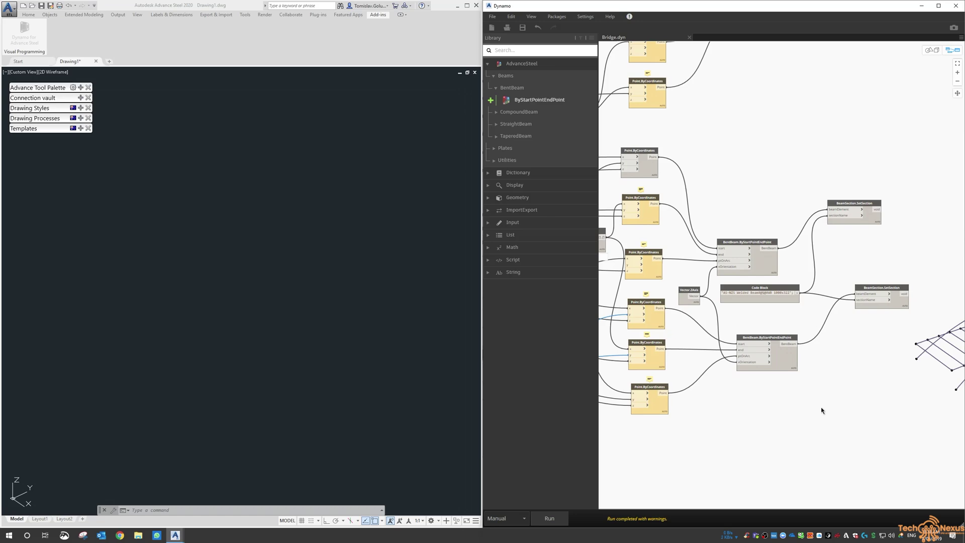
middle_drag(876, 413, 883, 444)
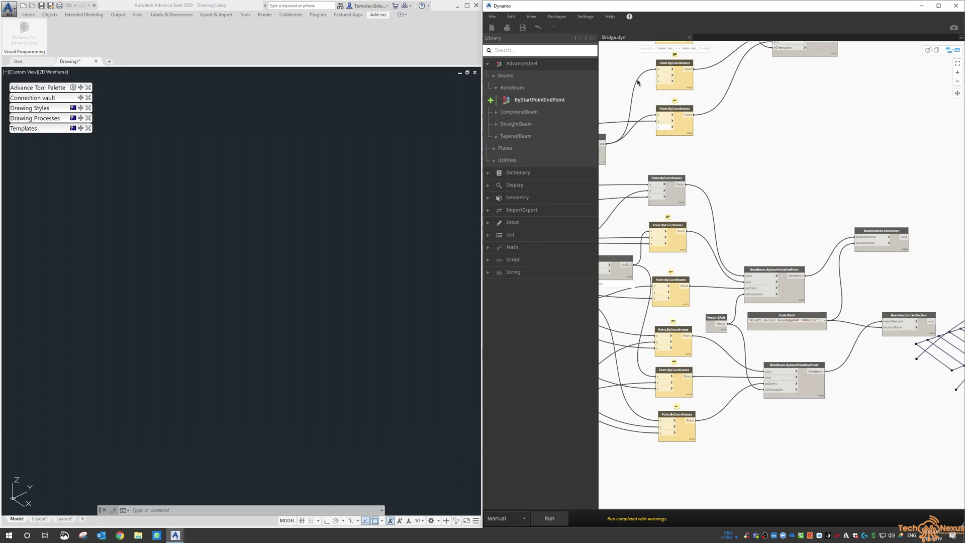
- Set the geometry scaling working range to Large and apply the change
click(586, 17)
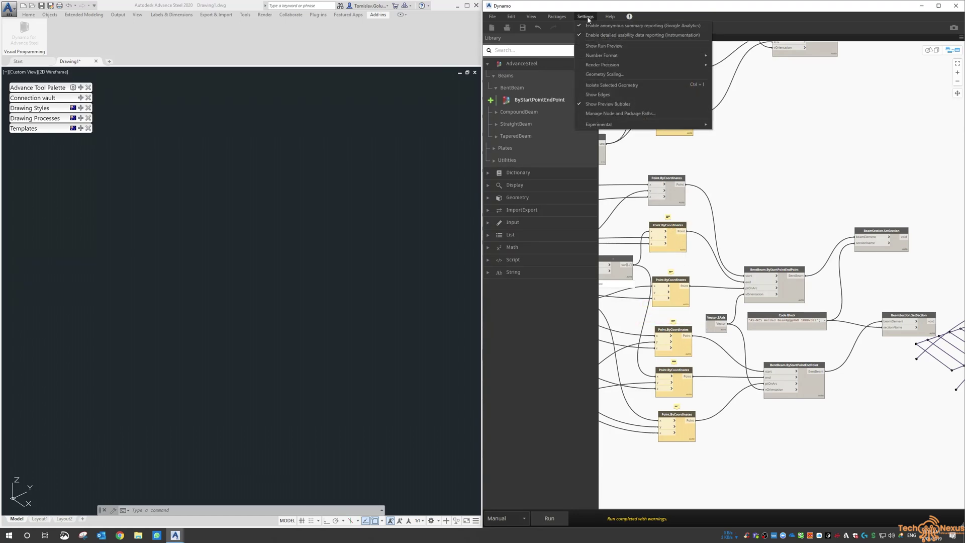
click(600, 76)
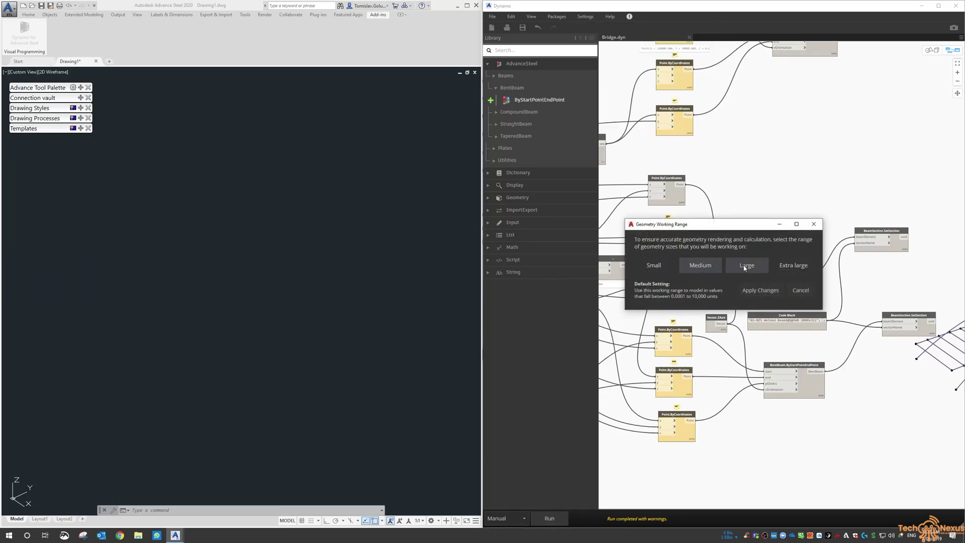
click(744, 266)
click(759, 290)
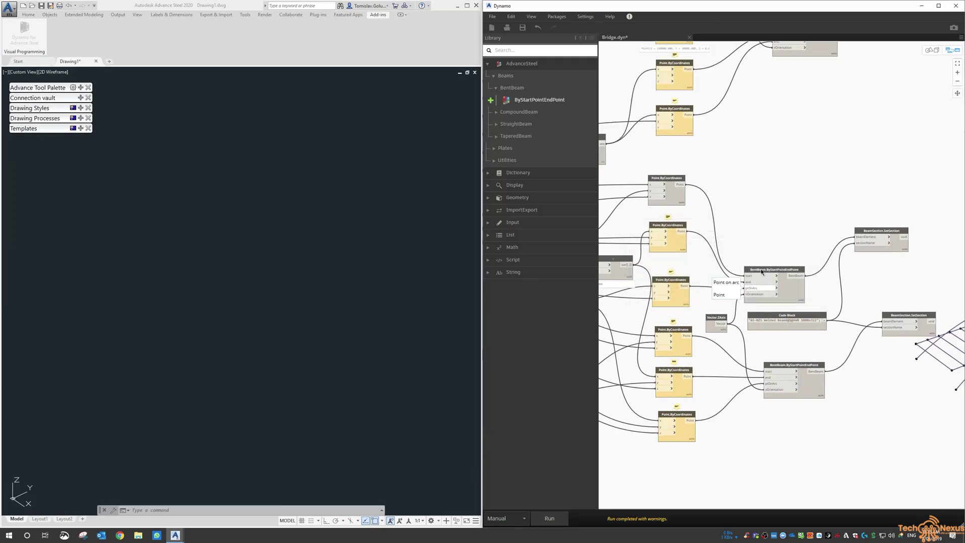
- Switch to navigating the background 3D preview and bring the whole bridge wireframe into view
middle_drag(886, 174, 803, 198)
click(932, 50)
middle_drag(888, 156, 841, 212)
middle_drag(849, 436, 851, 434)
right_drag(850, 434, 867, 417)
scroll(867, 416, up, 3)
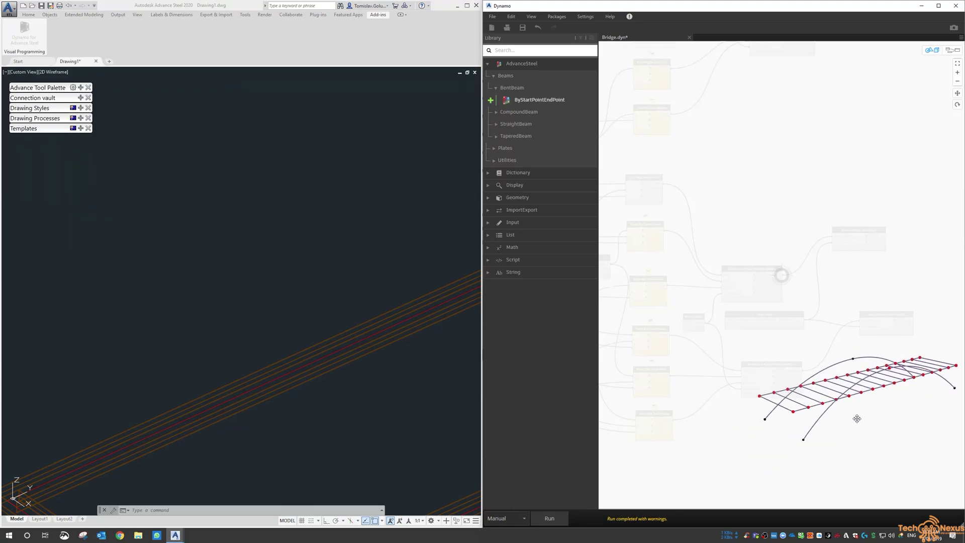
- Switch to the Advance Steel drawing and zoom to the extents of the generated bridge
click(472, 386)
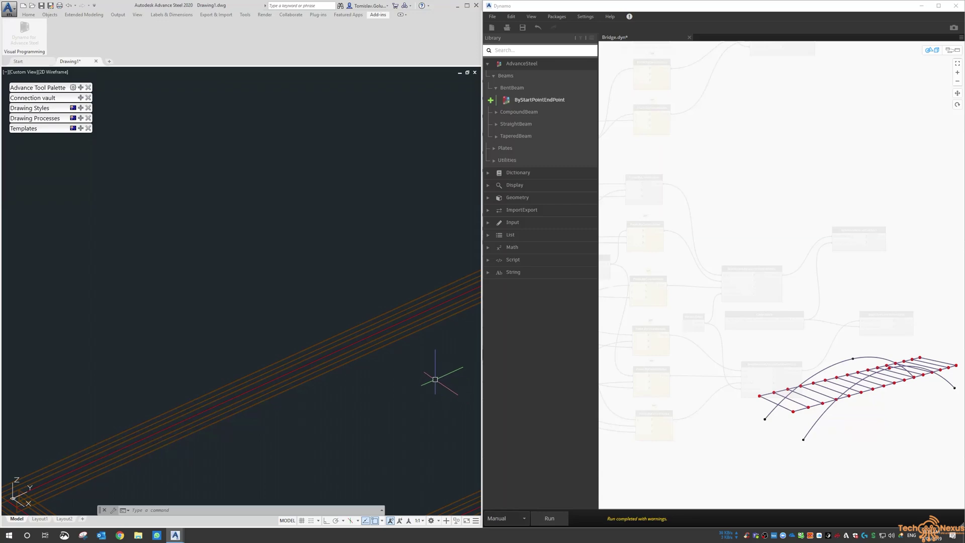
text(z)
key(Return)
text(e)
key(Return)
- Examine the bent arch ribs and the deck beams of the generated bridge up close, then return to Dynamo
shift+middle_drag(257, 322, 370, 308)
scroll(243, 223, up, 5)
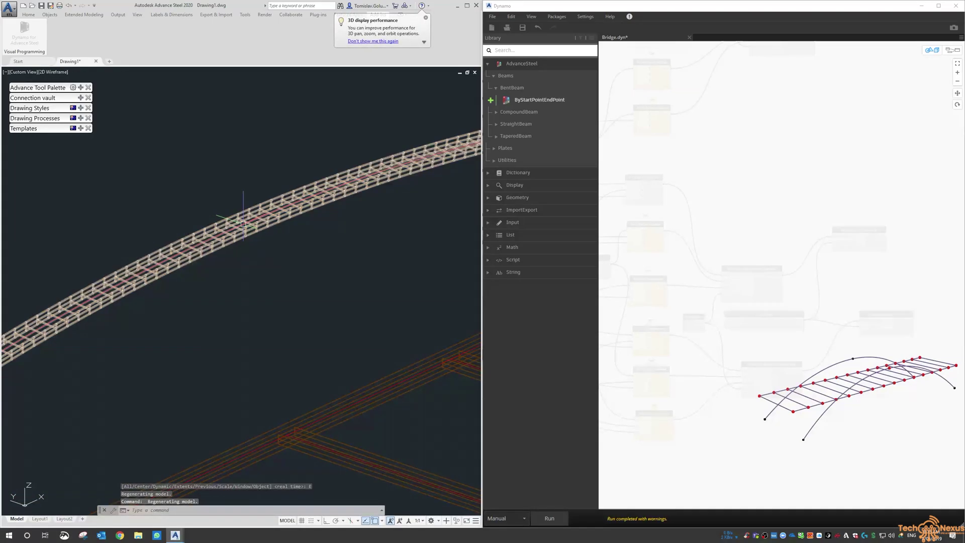
scroll(217, 222, down, 4)
middle_drag(180, 269, 297, 199)
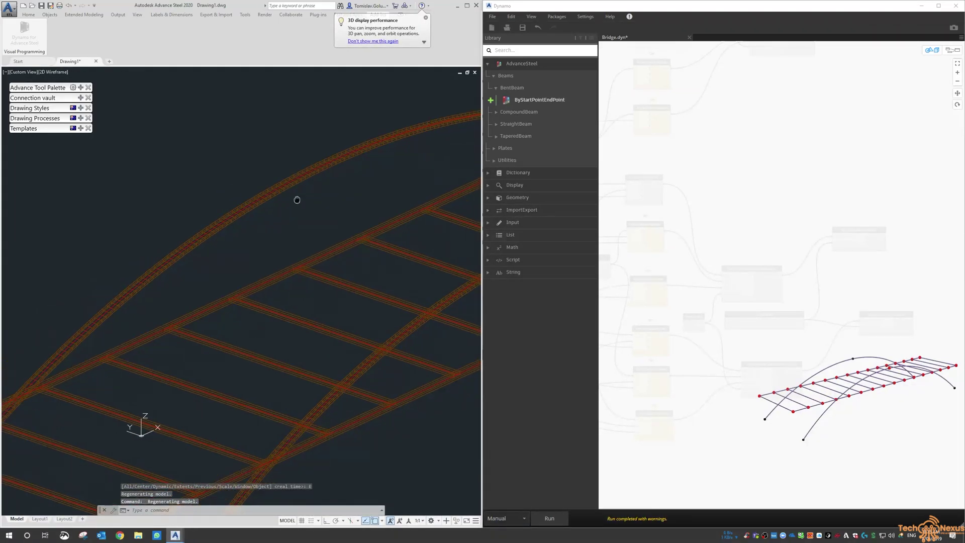
middle_drag(156, 343, 306, 215)
scroll(173, 264, up, 6)
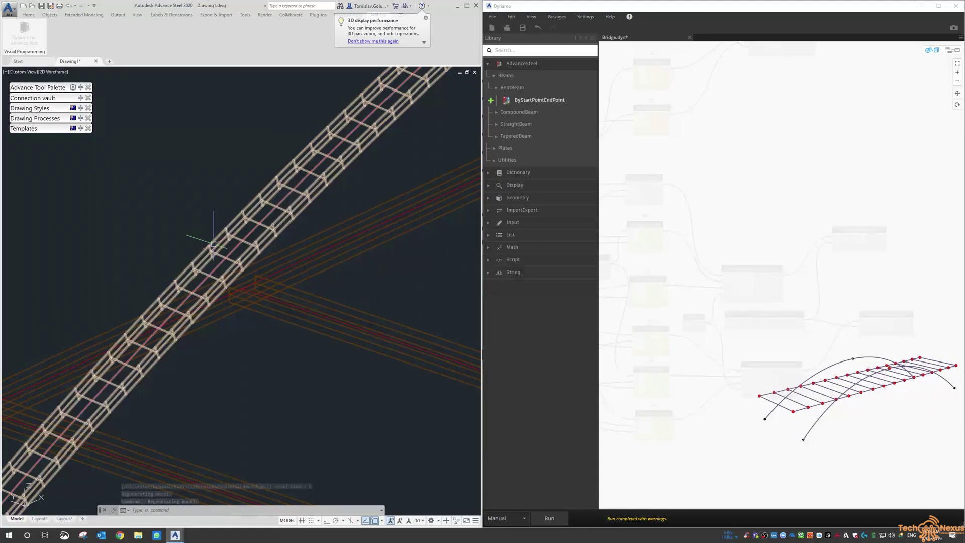
scroll(142, 262, down, 6)
click(776, 338)
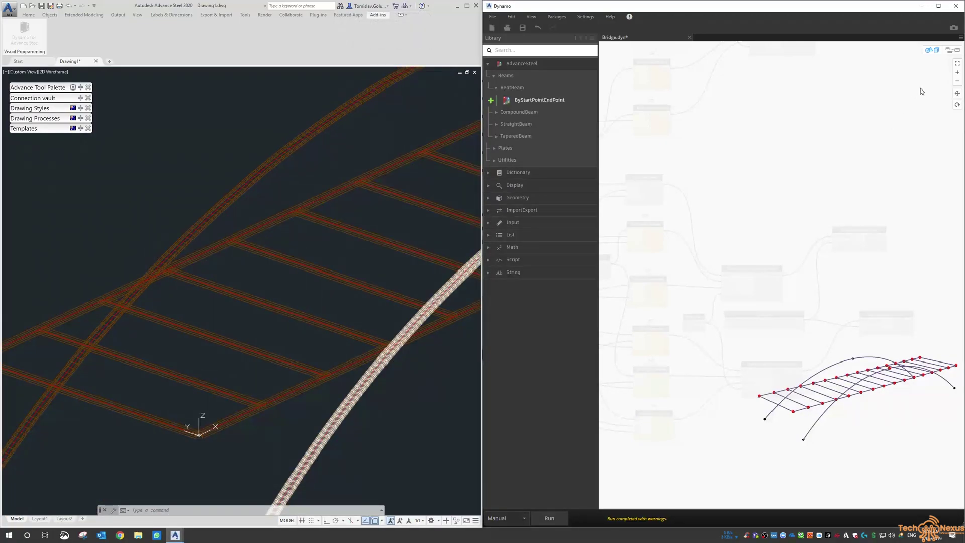
- Return to navigating the graph, set the Crown Height input to 15000 and run the graph to regenerate the bridge
click(952, 50)
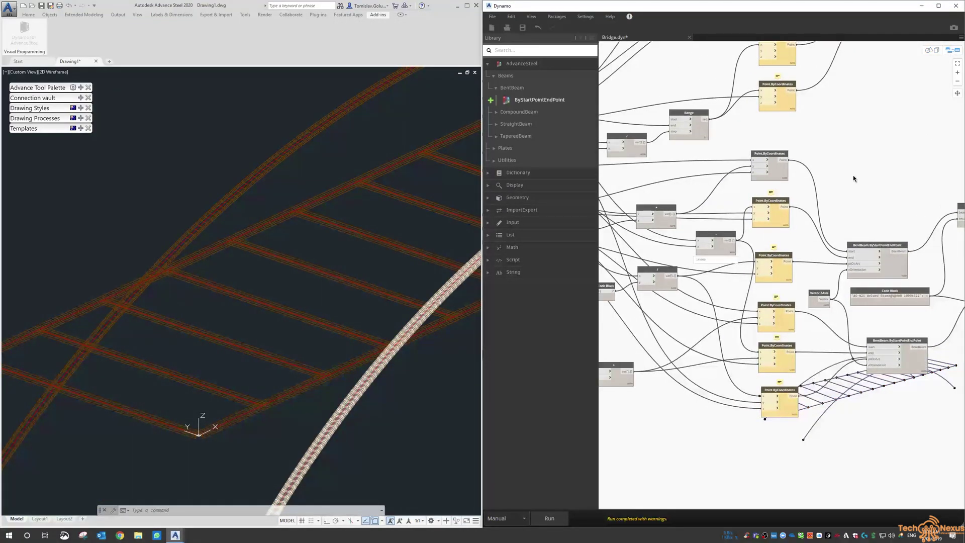
middle_drag(828, 172, 935, 179)
middle_drag(724, 186, 807, 191)
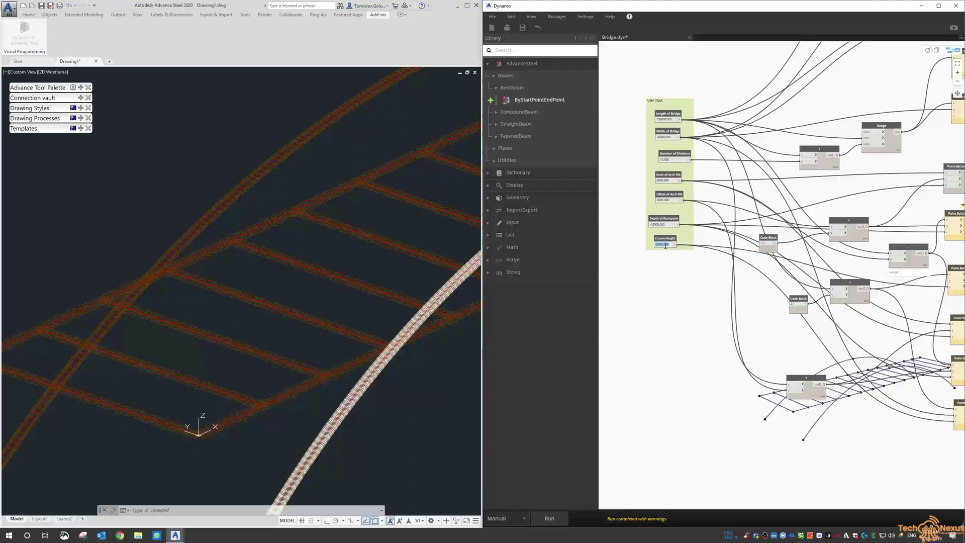
scroll(196, 222, down, 6)
middle_drag(248, 186, 241, 210)
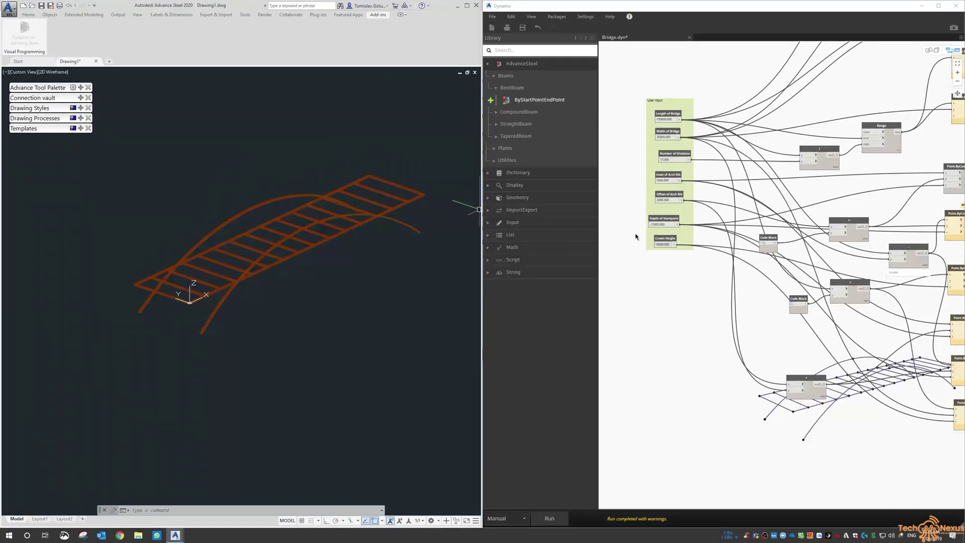
click(661, 245)
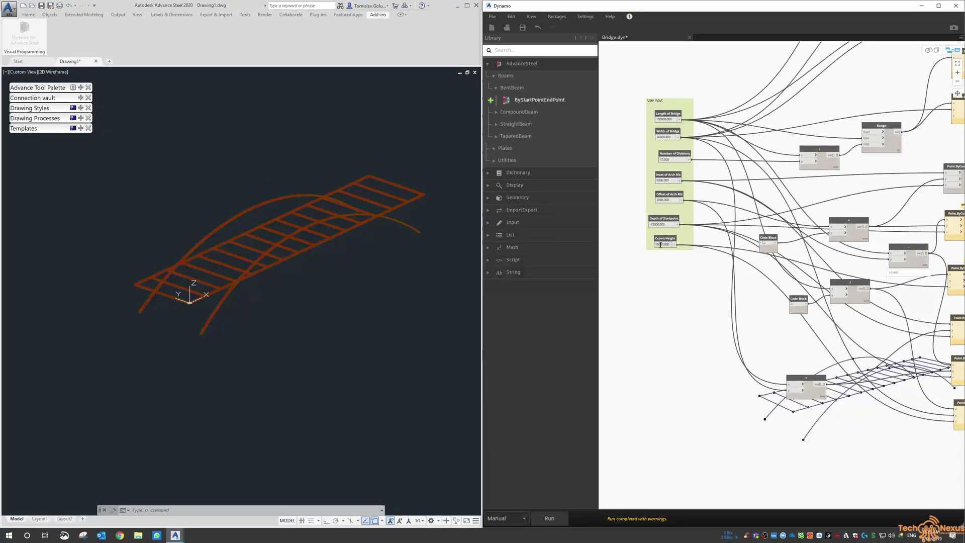
text(150)
click(549, 518)
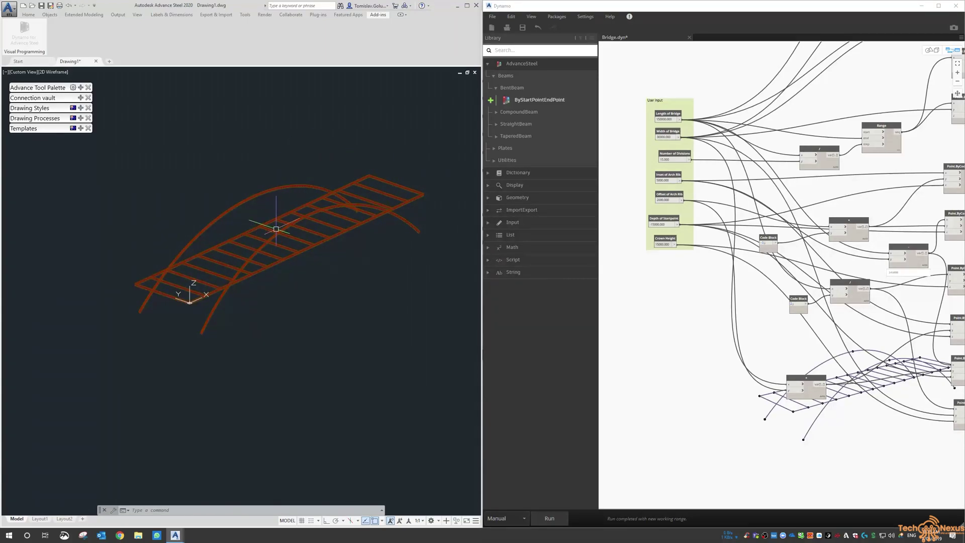
- Set the Offset of Arch Rib input to 5000 and rerun the graph
double_click(668, 201)
text(8000)
key(Return)
click(550, 518)
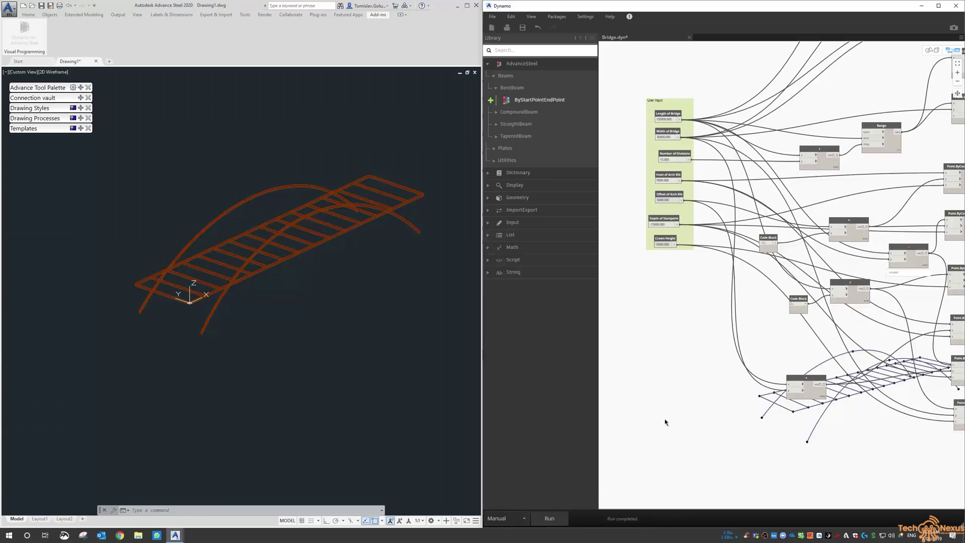
- Show the ViewCube in the Advance Steel drawing and switch to the Left view of the bridge
shift+middle_drag(342, 363, 321, 296)
shift+middle_drag(371, 181, 353, 209)
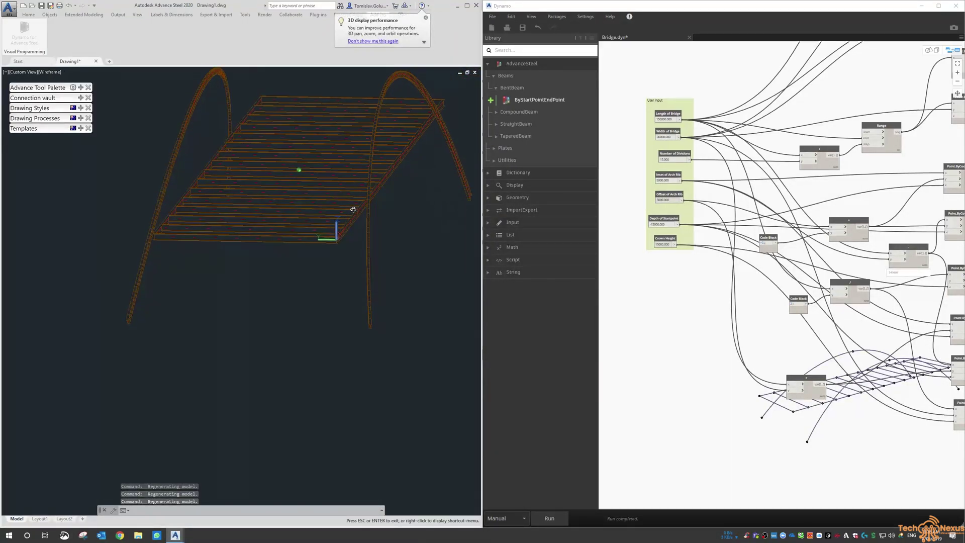
click(25, 74)
click(41, 75)
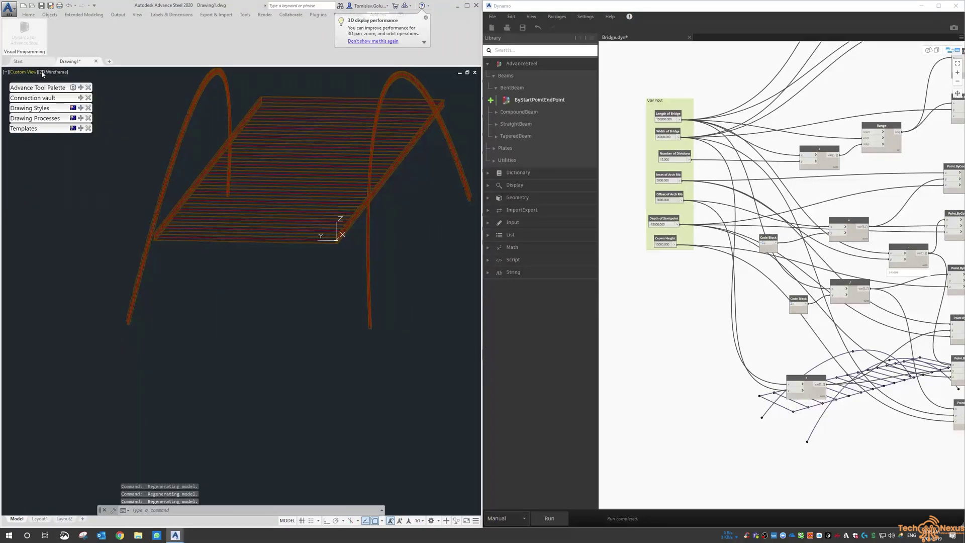
click(6, 72)
click(6, 72)
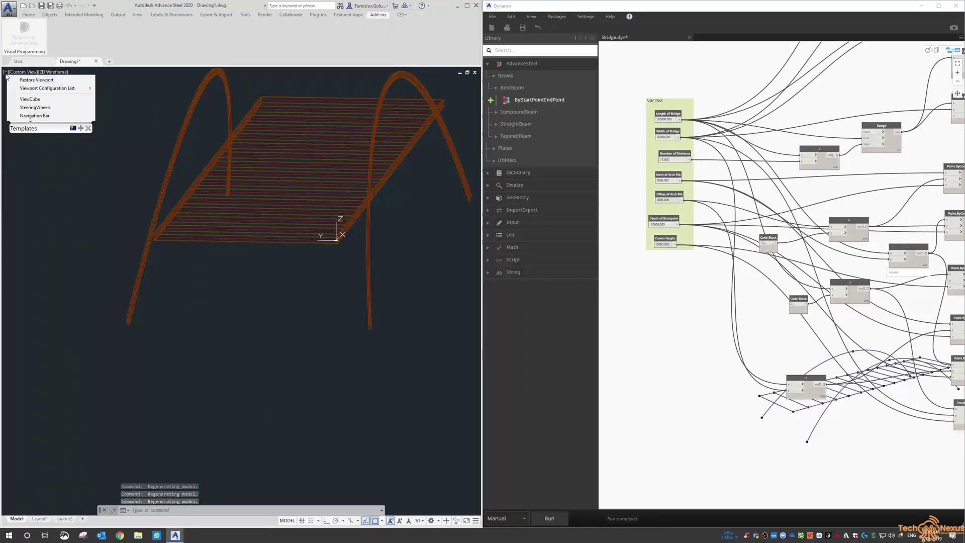
click(23, 94)
click(449, 108)
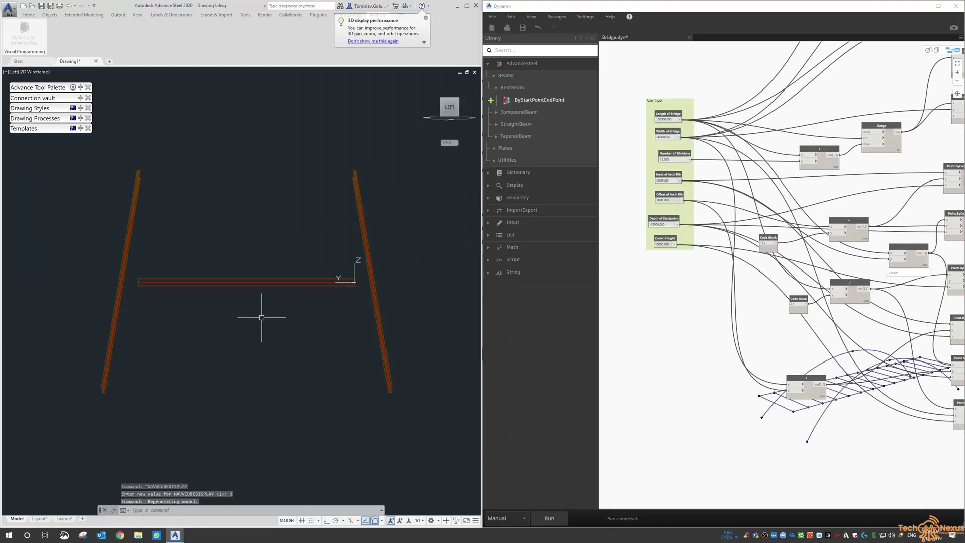
- Set the Offset of Arch Rib input to 7500, run the graph and orbit the drawing back to a 3D view
double_click(666, 200)
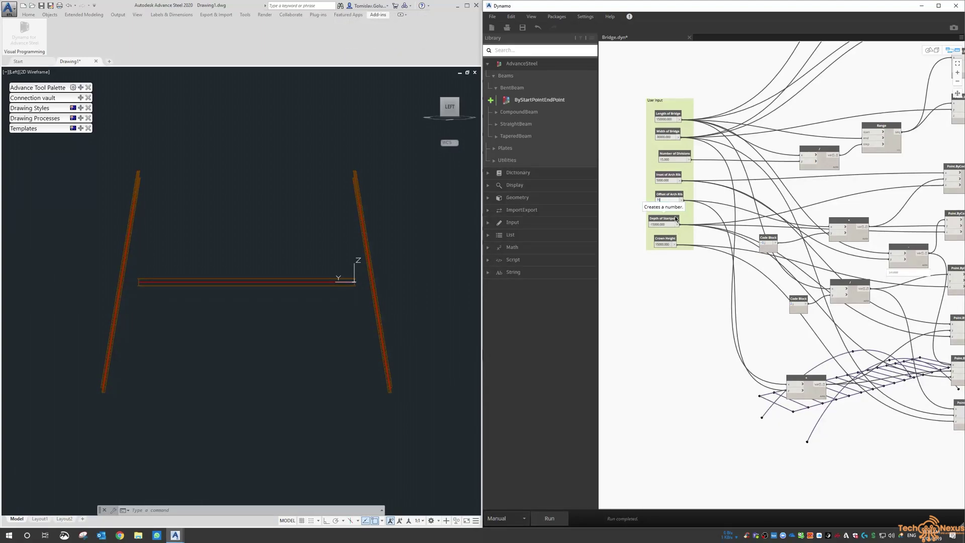
key(Return)
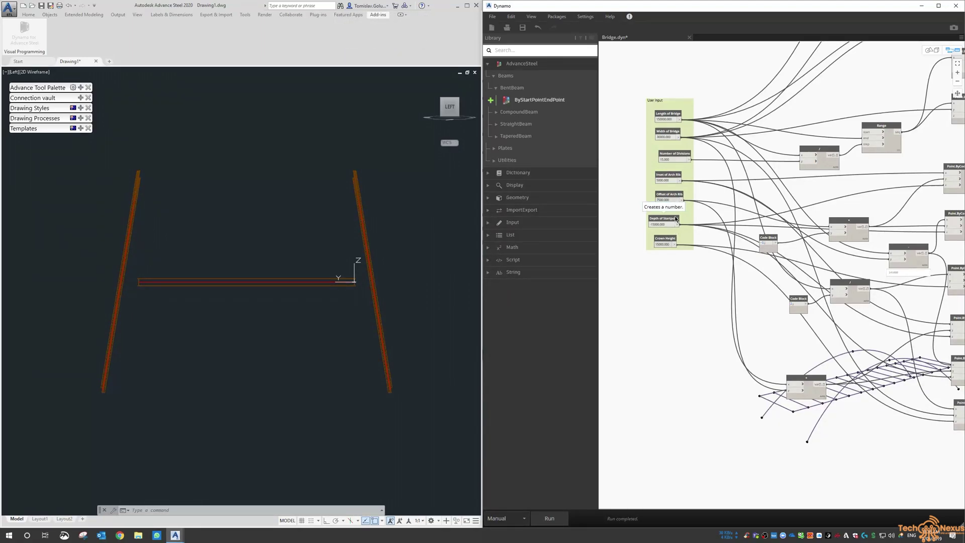
click(550, 518)
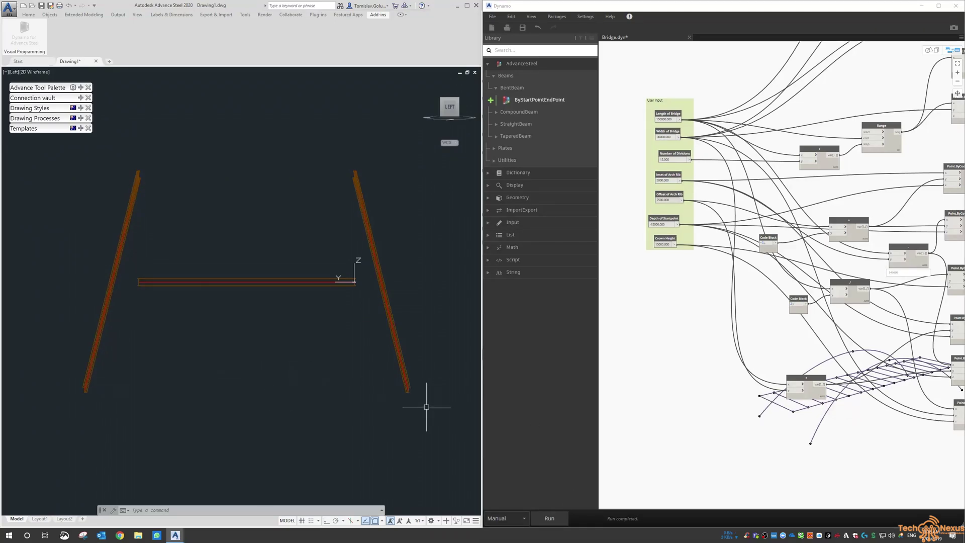
scroll(297, 201, down, 4)
shift+middle_drag(297, 201, 304, 344)
scroll(242, 332, up, 2)
middle_drag(367, 358, 332, 365)
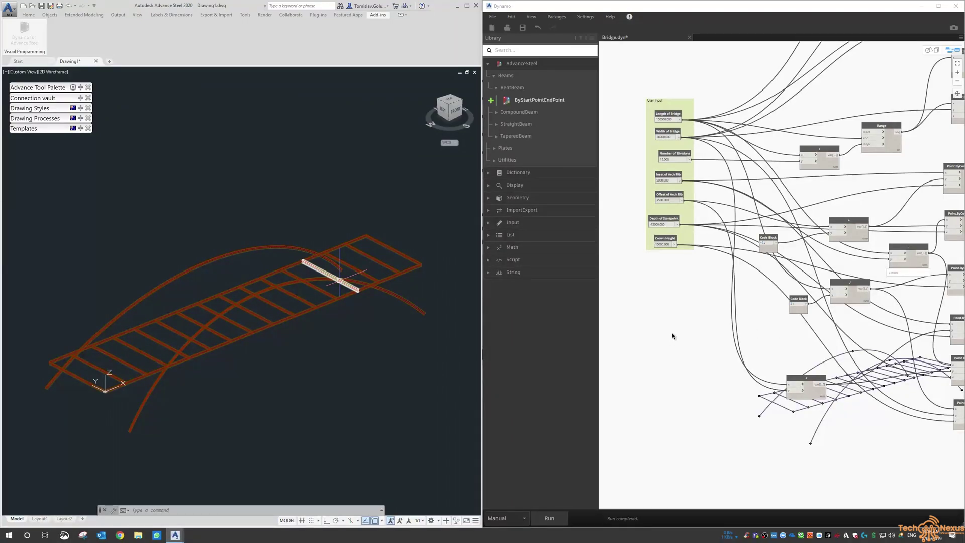
- Set the Length of Bridge input to 250000, run the graph and bring the lengthened bridge into view in the drawing
double_click(663, 119)
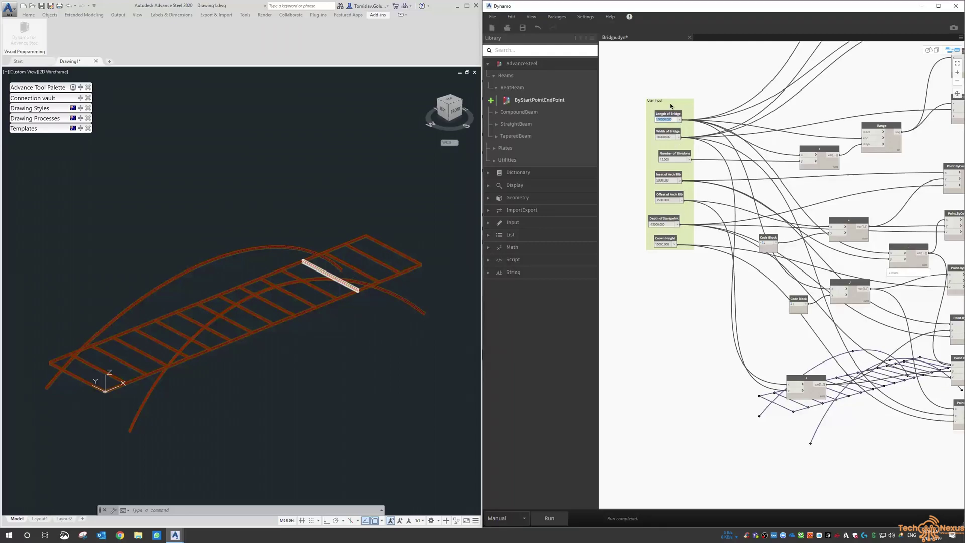
scroll(670, 102, up, 3)
click(637, 134)
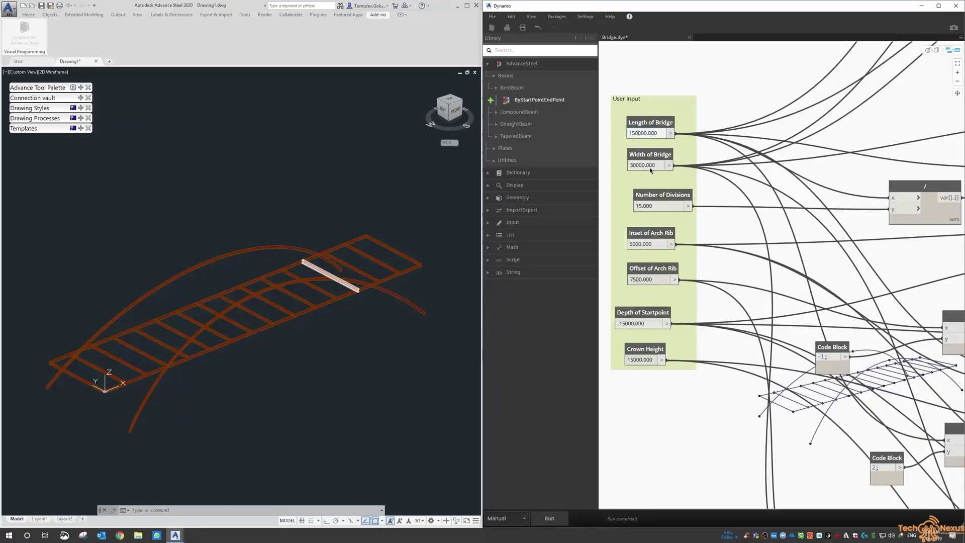
click(632, 133)
text(2)
click(560, 511)
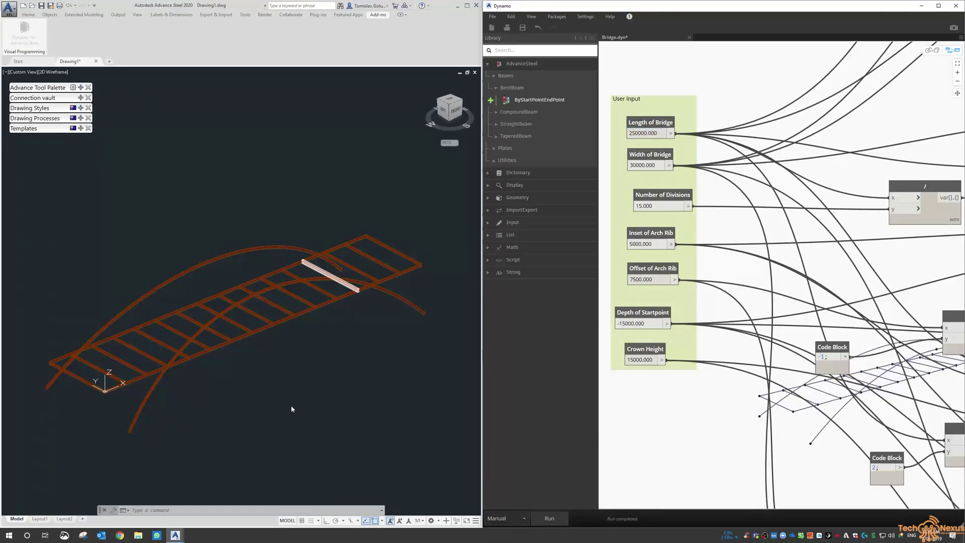
scroll(213, 387, down, 2)
shift+middle_drag(247, 374, 330, 384)
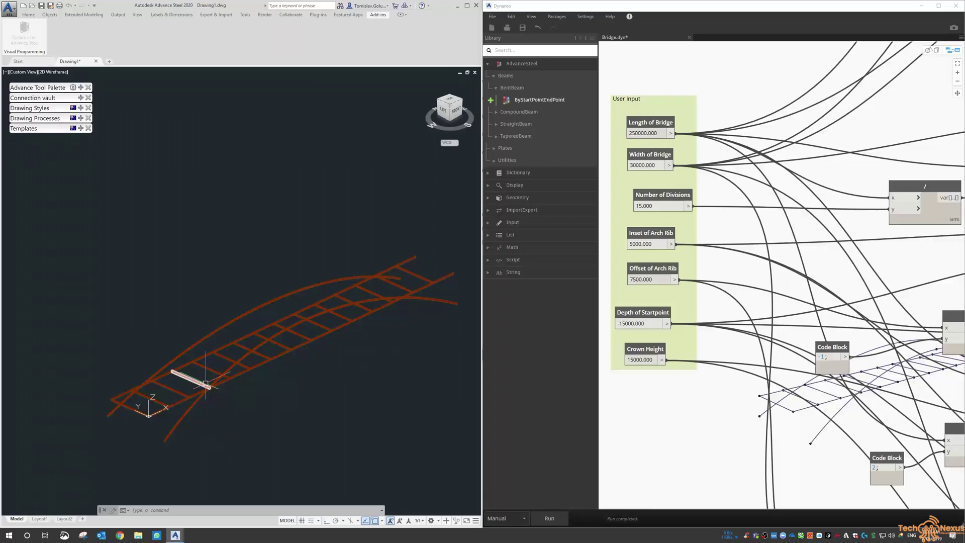
- Examine the BentBeam.ByStartPointEndPoint node of the arch rib and the code block holding its section name
scroll(698, 400, down, 6)
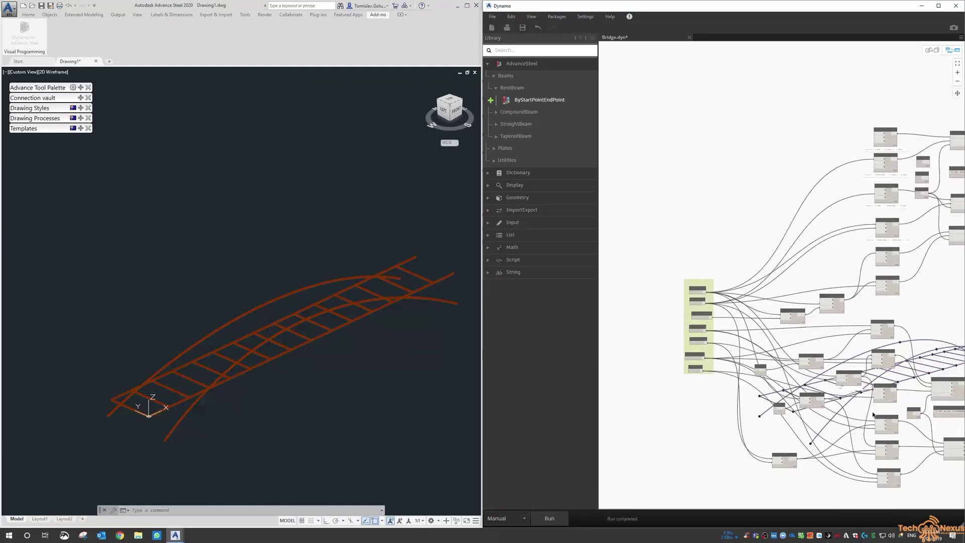
scroll(735, 343, up, 5)
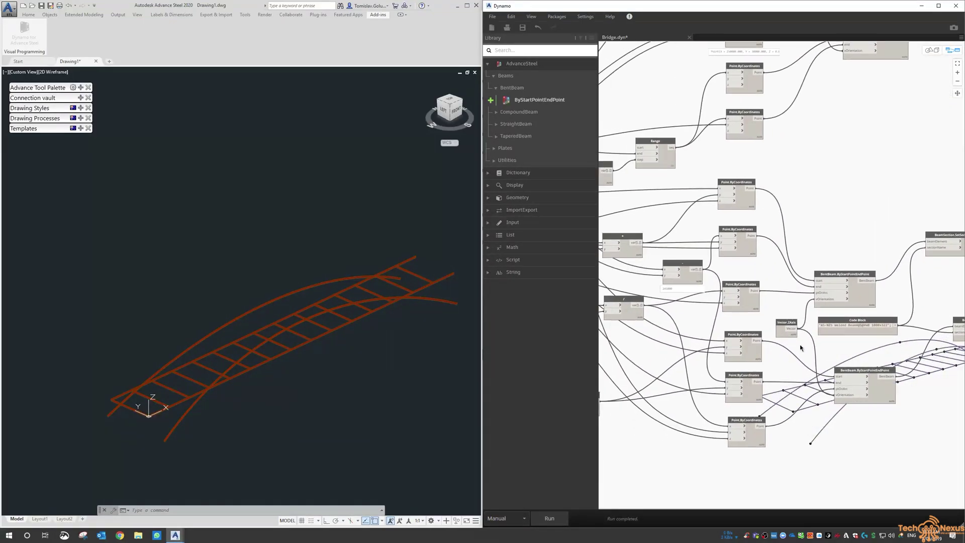
middle_drag(767, 341, 958, 374)
scroll(812, 301, up, 5)
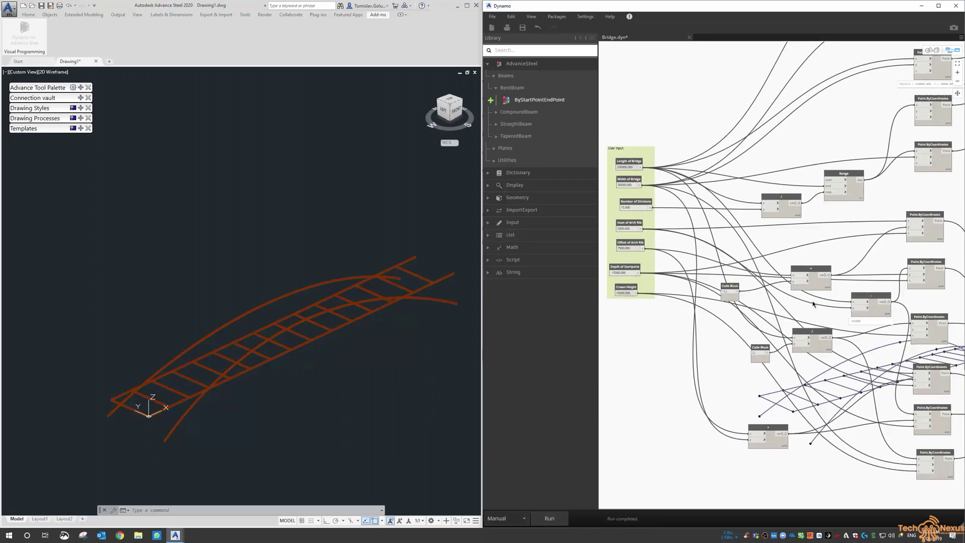
drag(834, 290, 838, 287)
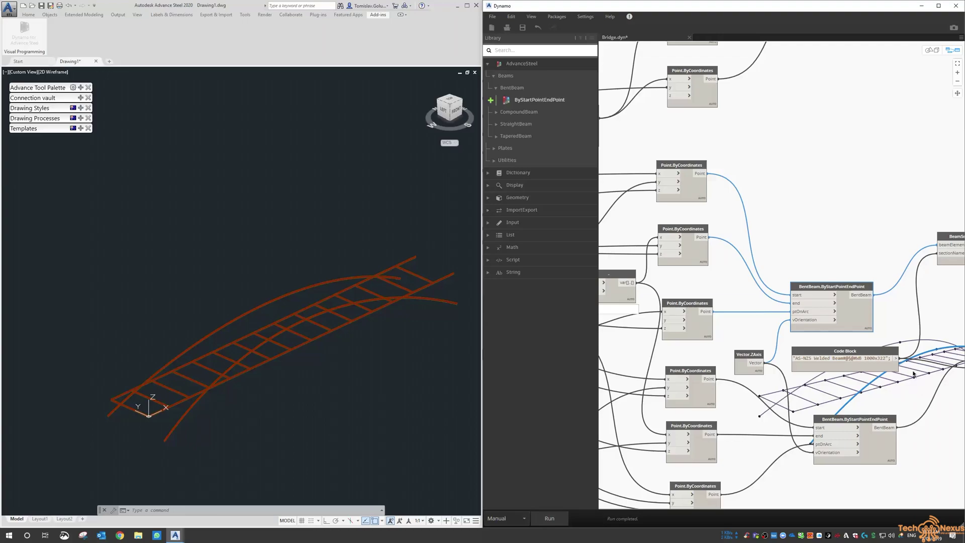
drag(866, 353, 874, 361)
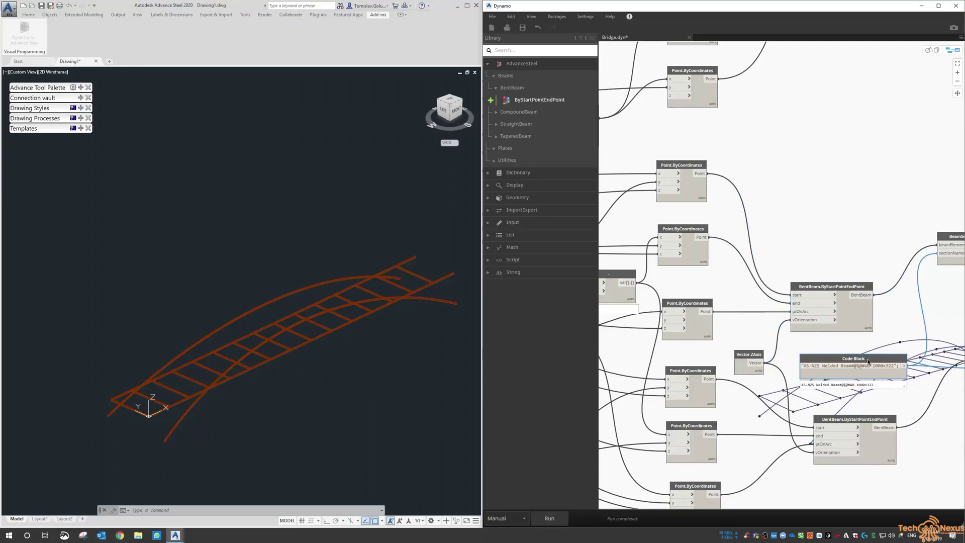
- Move the upper arch rib's BeamSection.SetSection node down, closer to the other rib's section node
scroll(822, 275, down, 3)
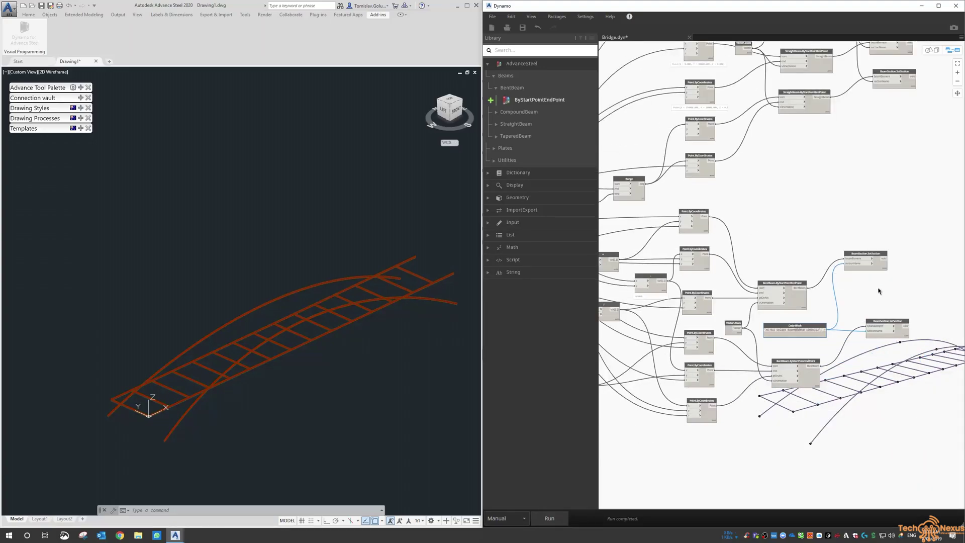
scroll(878, 291, up, 2)
drag(871, 250, 873, 285)
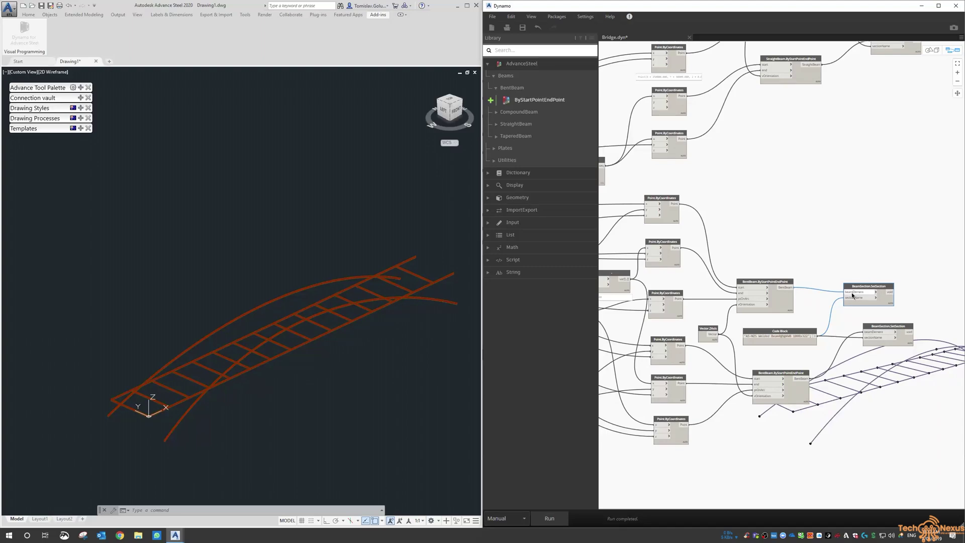
drag(856, 288, 851, 290)
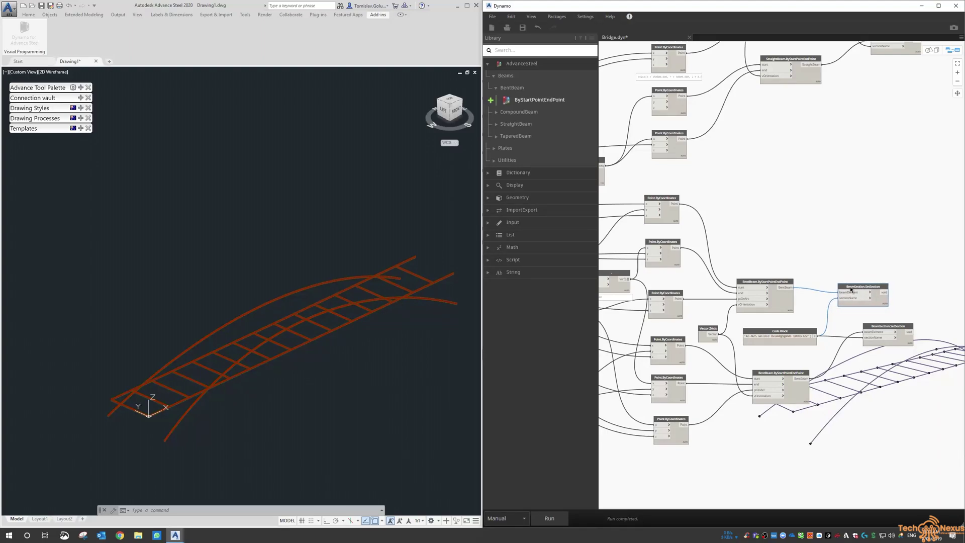